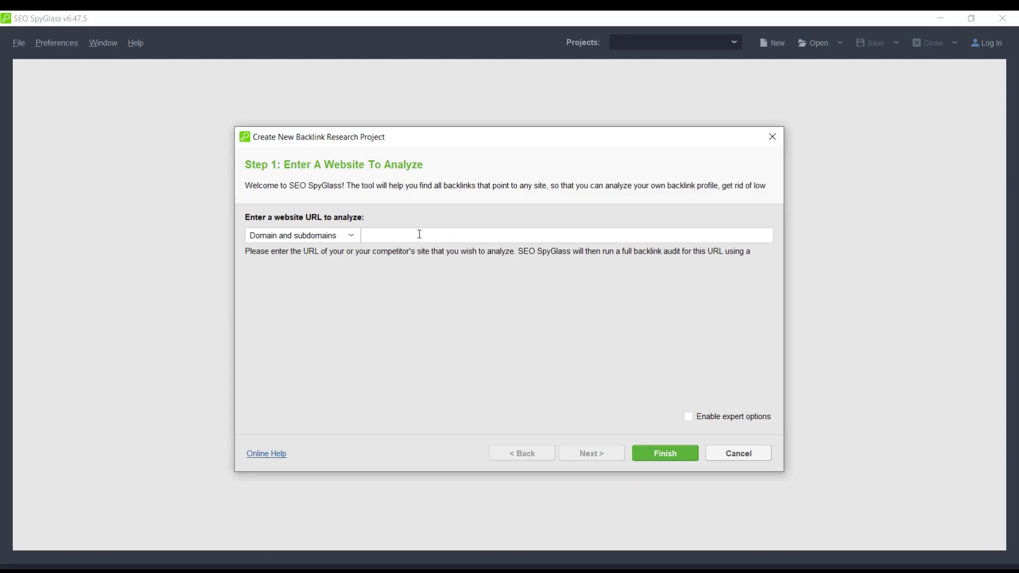
Switch to Chrome and copy the home page address from the open Digitalritwik site
click(455, 246)
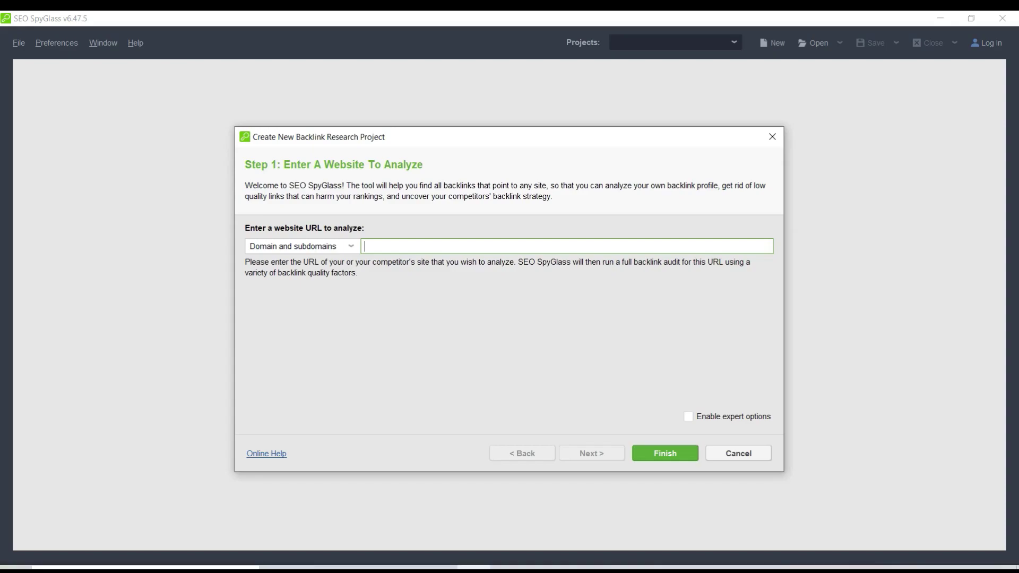
mouse_move(441, 569)
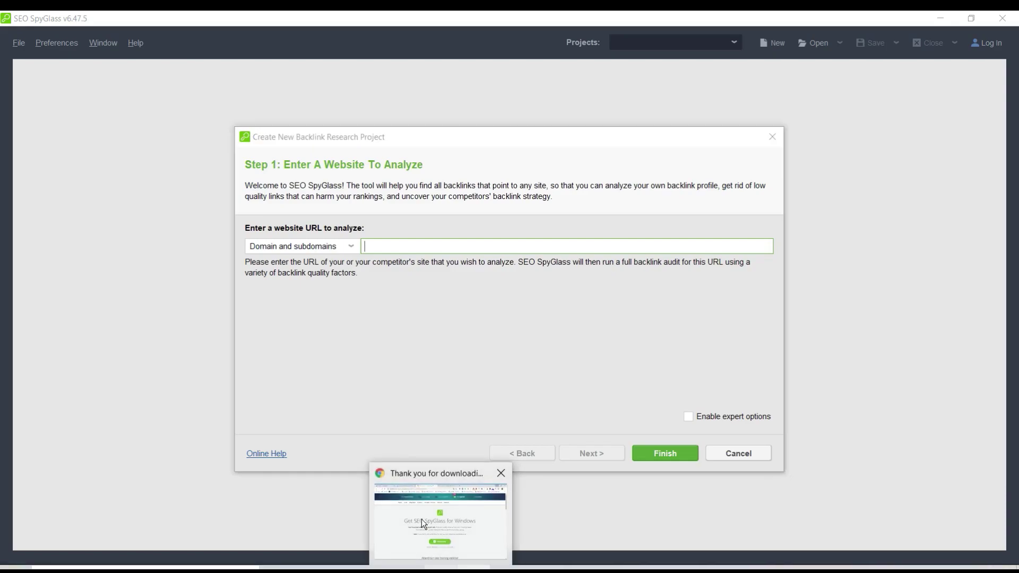
click(422, 519)
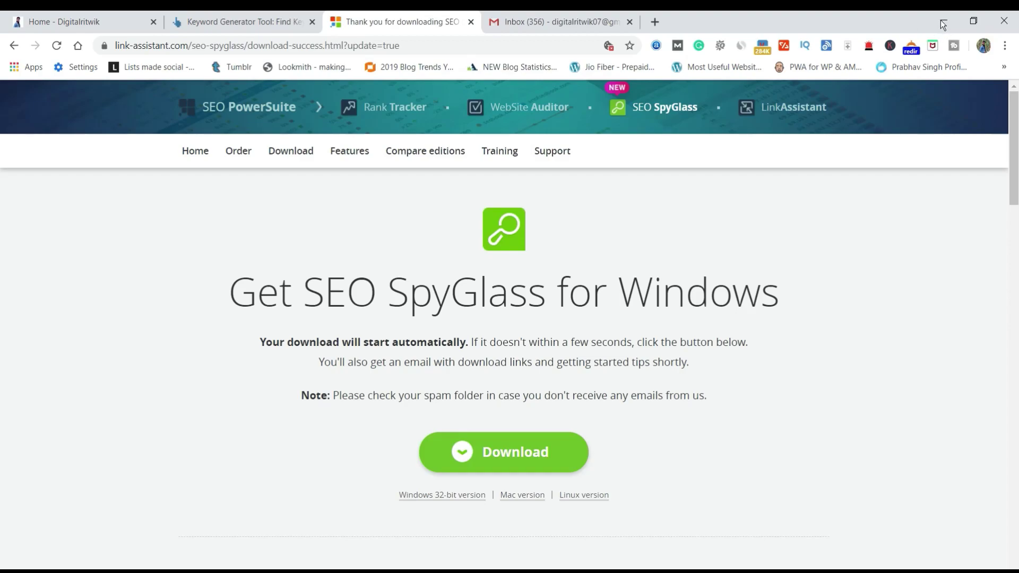
click(135, 23)
click(56, 45)
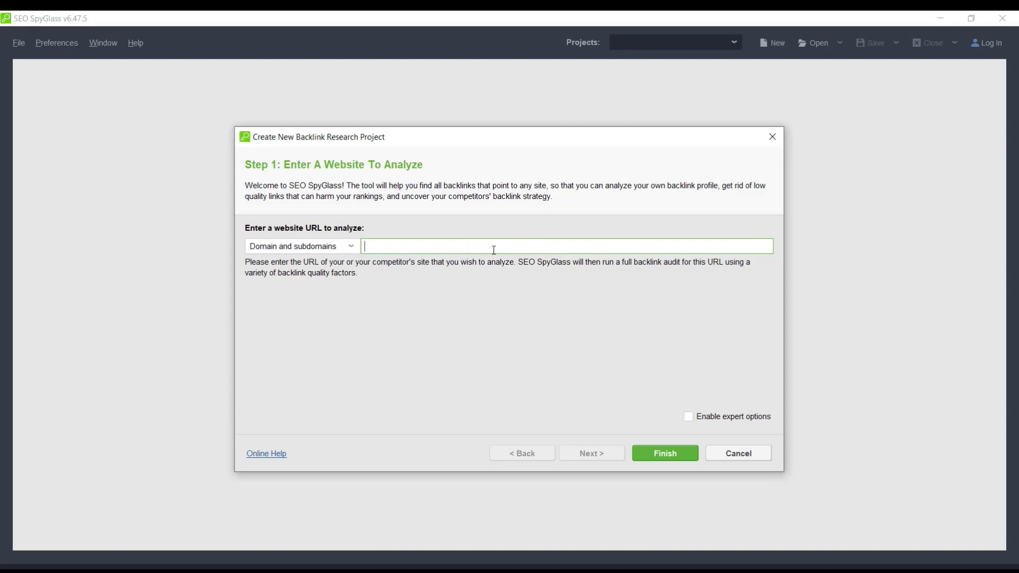
text(https://digitalritwik.com/)
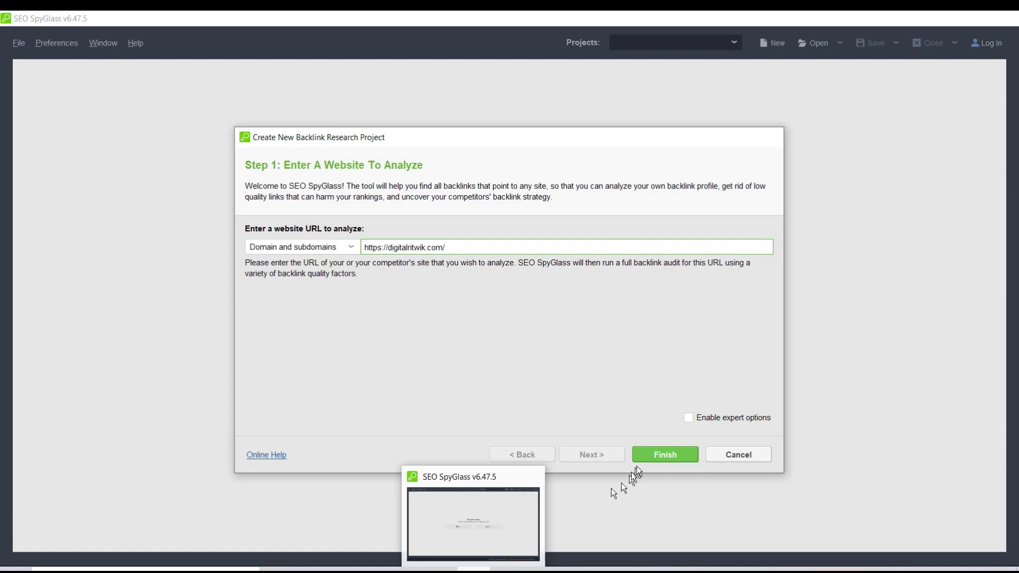
click(672, 454)
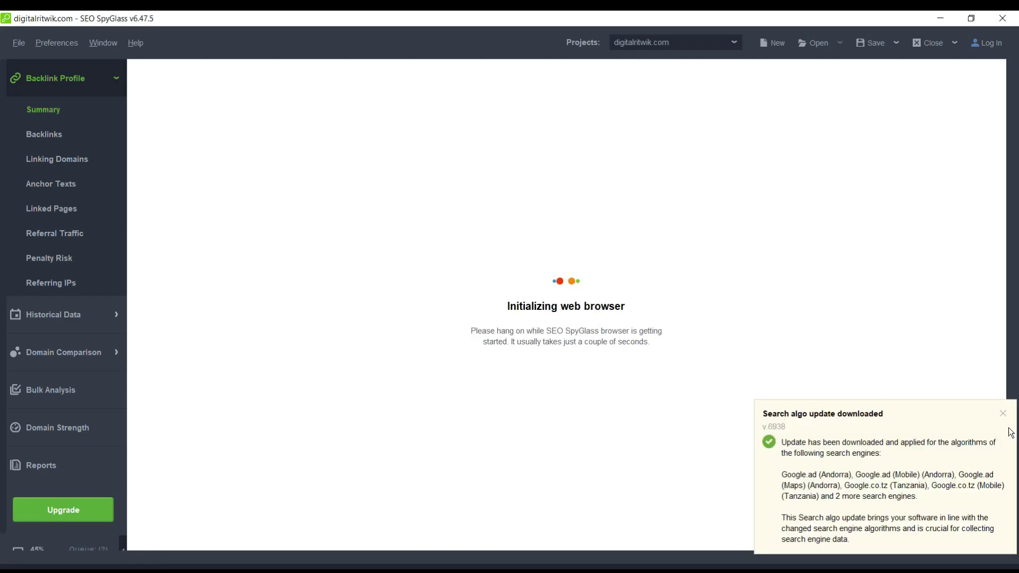
click(1002, 413)
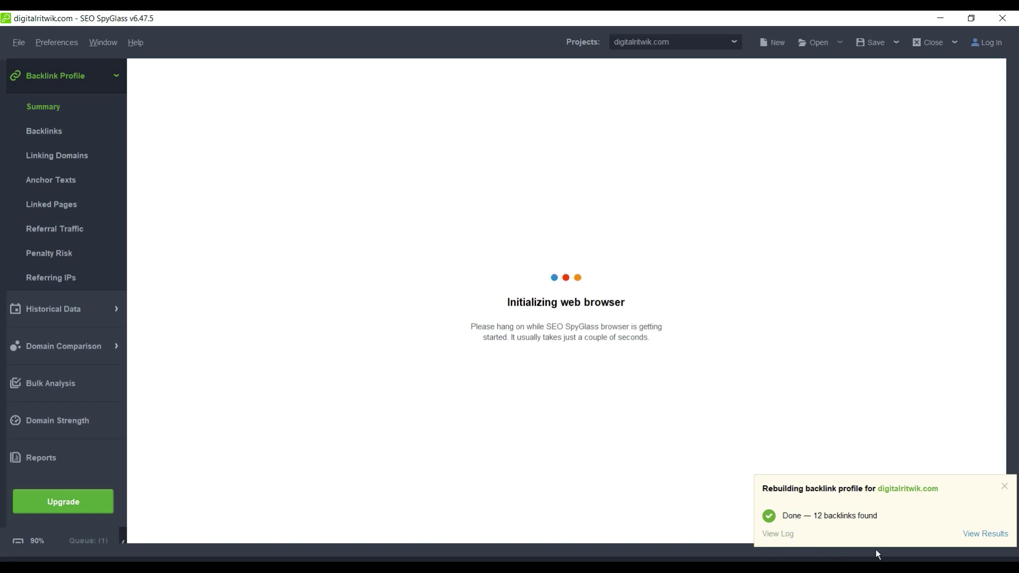
Open the rebuilt backlink profile's results and review the backlink pages, linked pages, dofollow/nofollow status and found dates
click(996, 535)
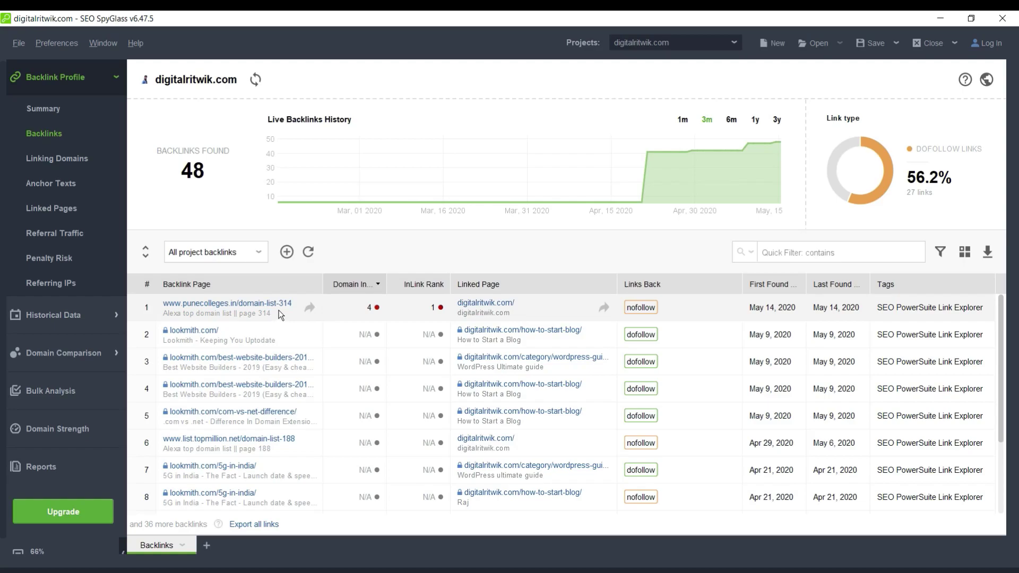
scroll(279, 310, down, 4)
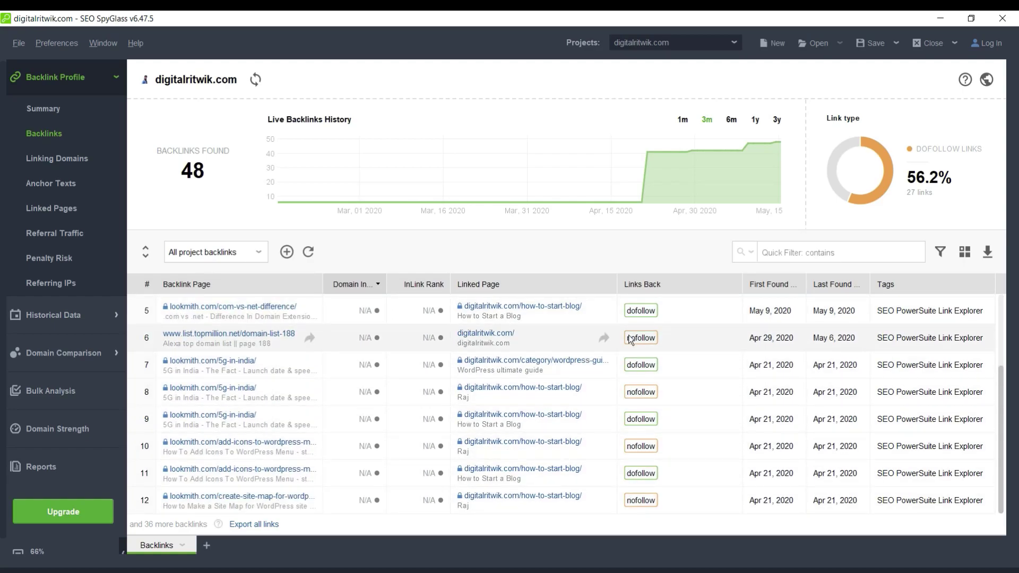
scroll(650, 367, up, 4)
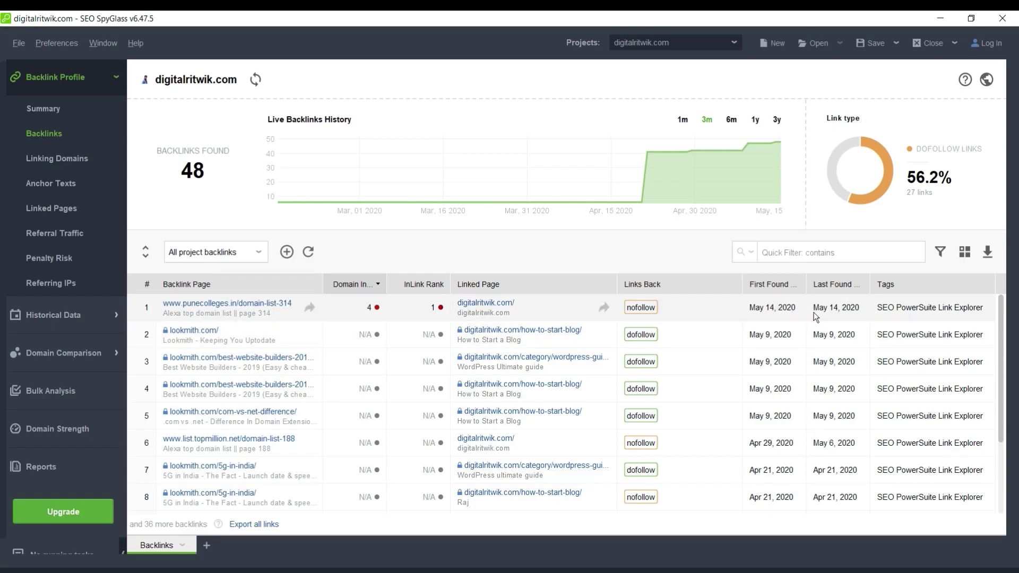
scroll(495, 432, down, 2)
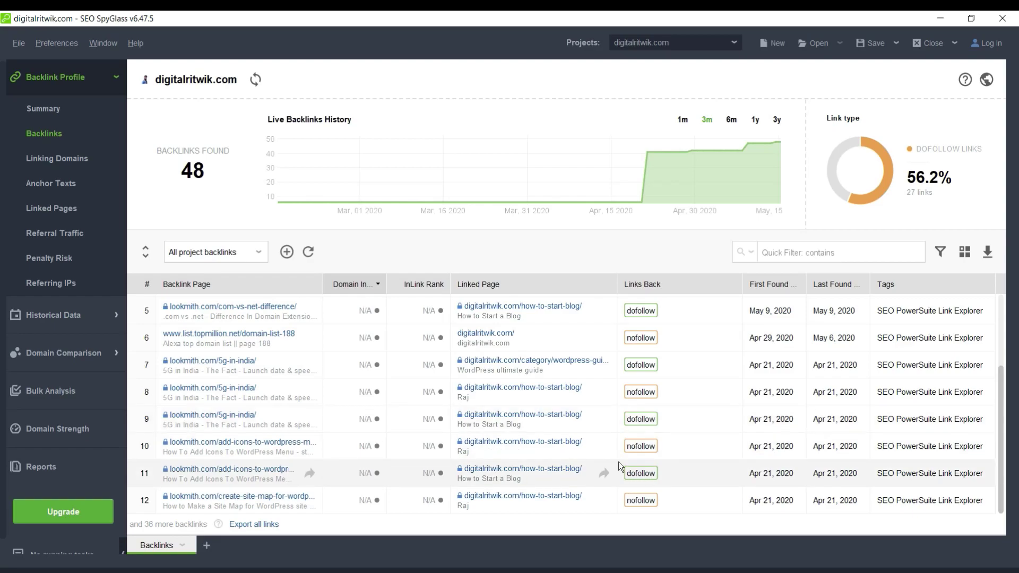
scroll(557, 443, up, 4)
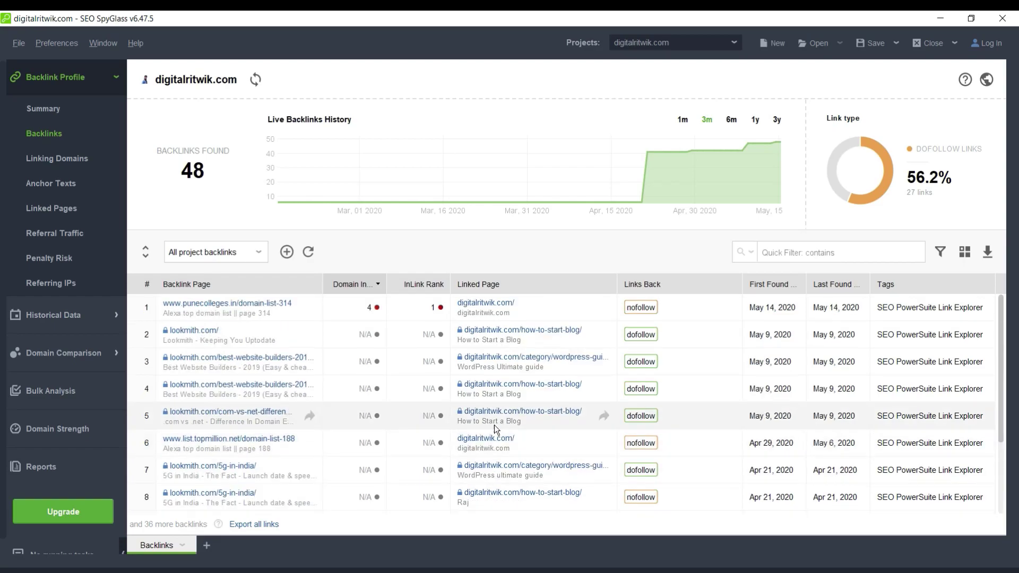
Review the project's linking domains and anchor texts, inspecting the backlinks that use the "How to Start a Blog" anchor
click(65, 158)
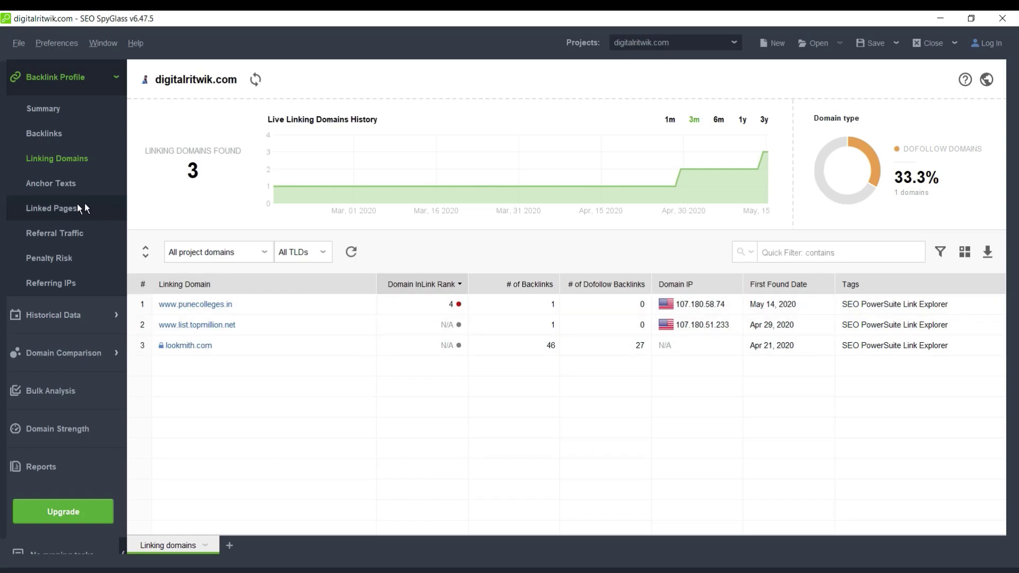
click(75, 184)
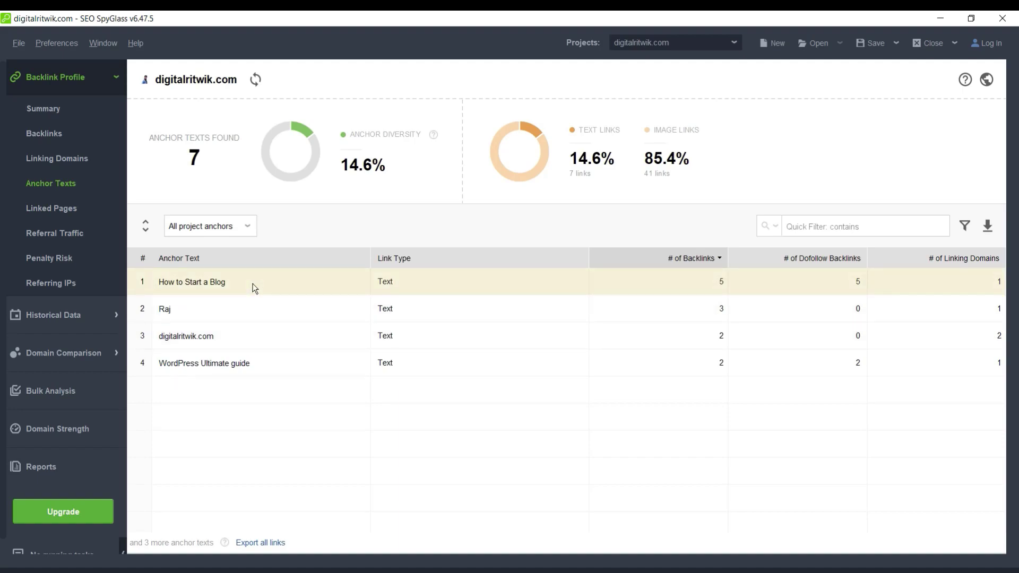
click(596, 282)
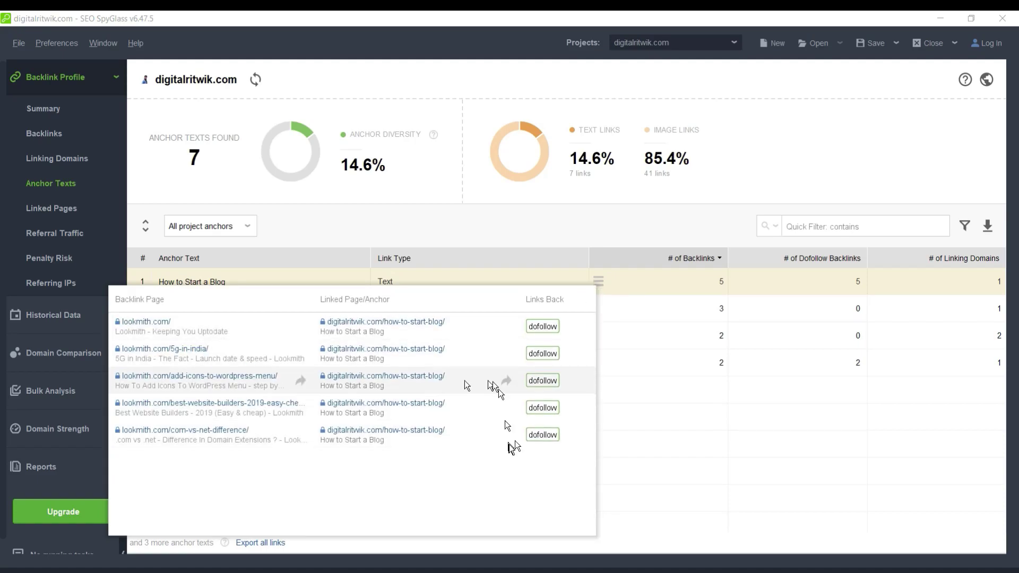
click(679, 443)
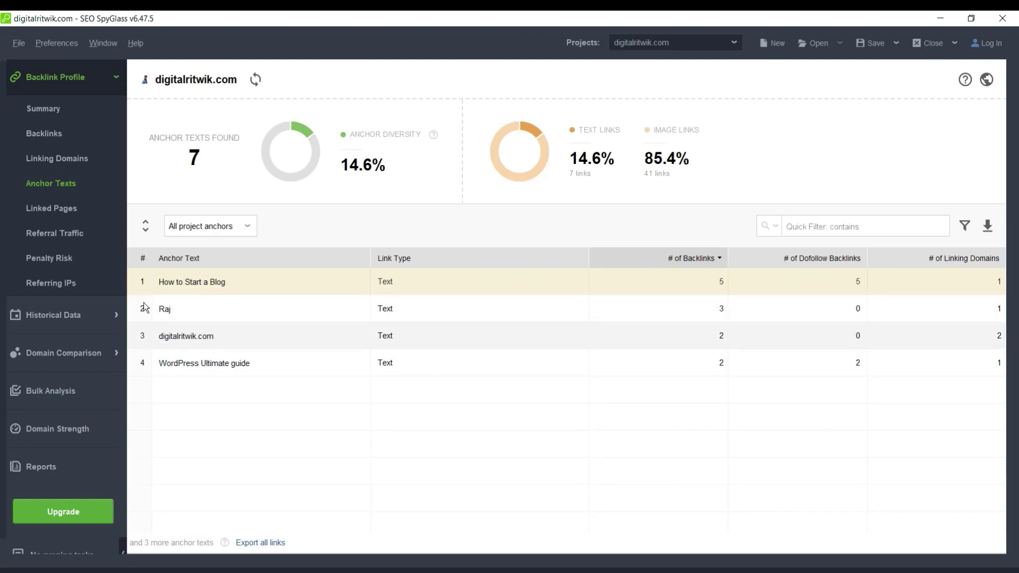
Review the linked pages, referral traffic and penalty risk of the backlink profile, and return to its summary
click(73, 206)
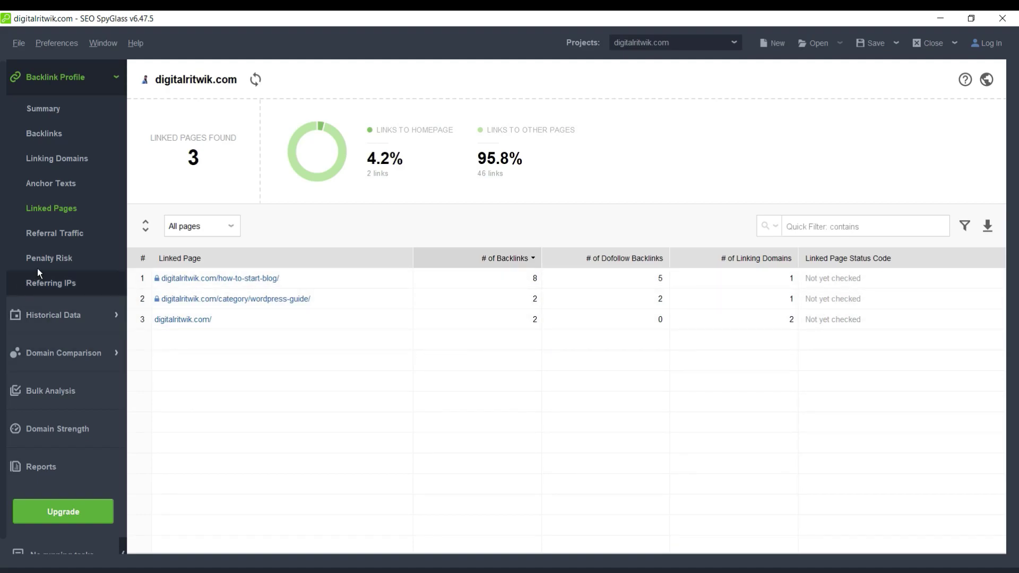
click(71, 237)
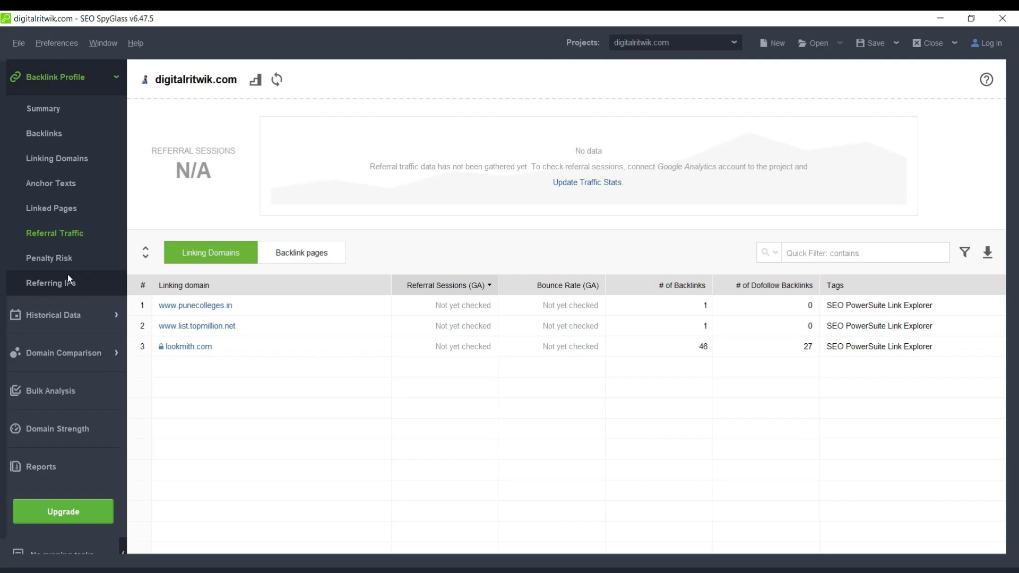
click(85, 260)
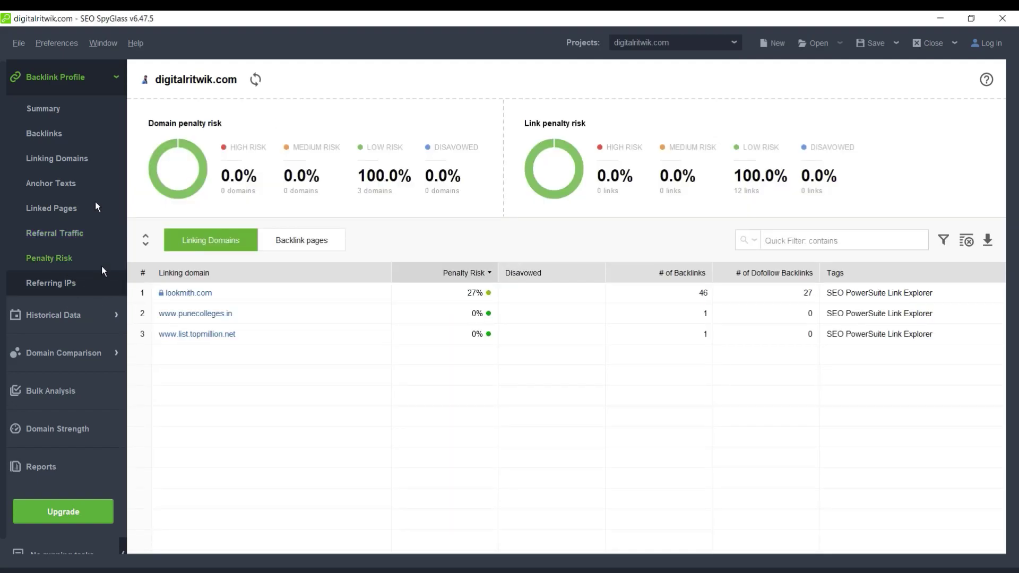
click(85, 110)
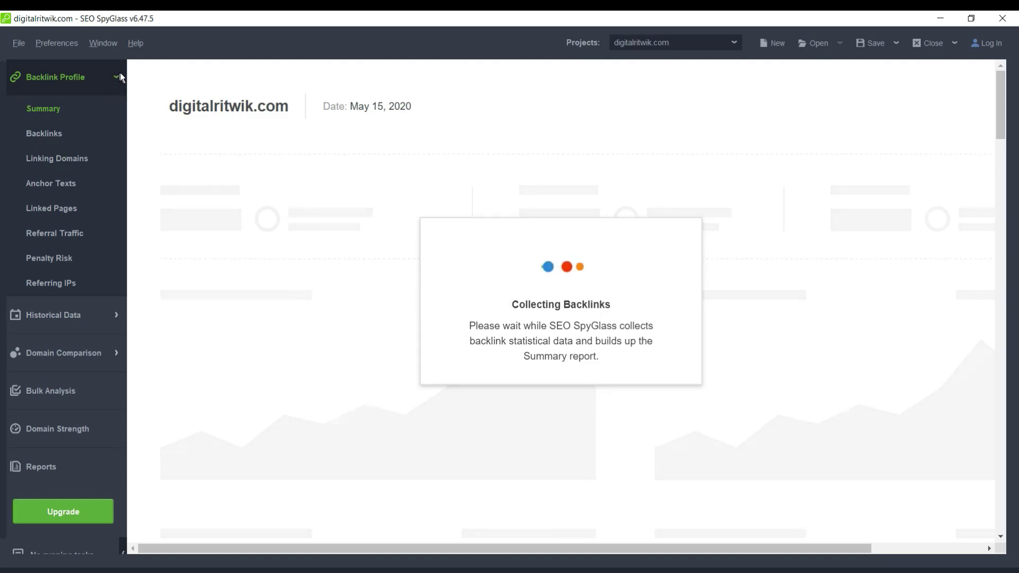
Open the historical backlinks report and look at its available search scope options without changing the scope
click(102, 314)
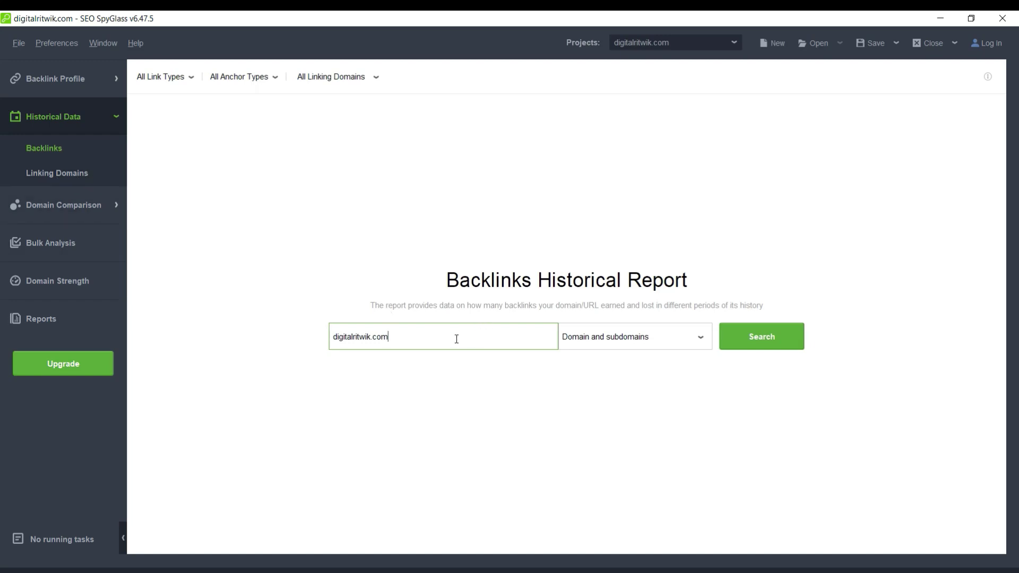
click(673, 345)
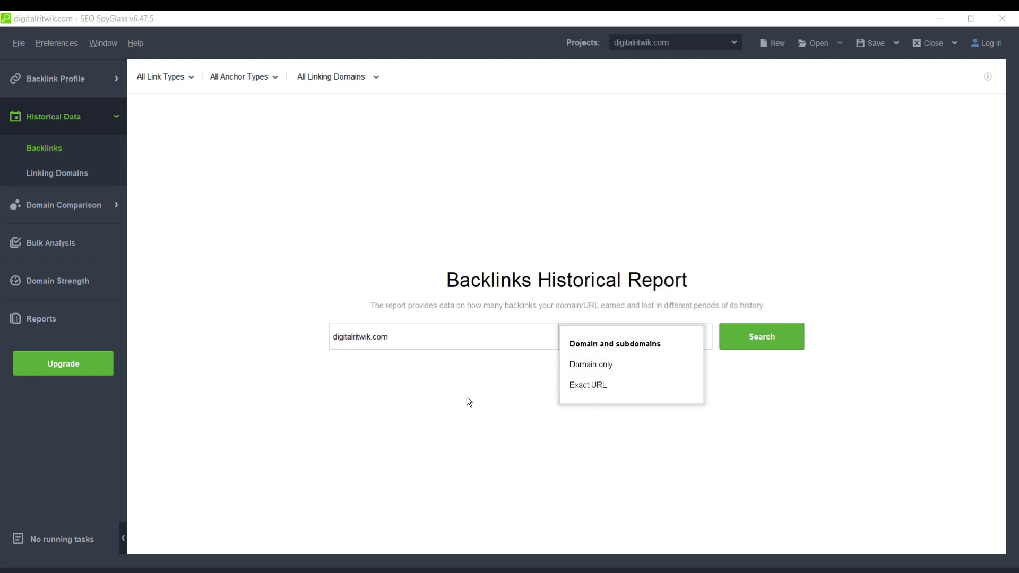
click(441, 396)
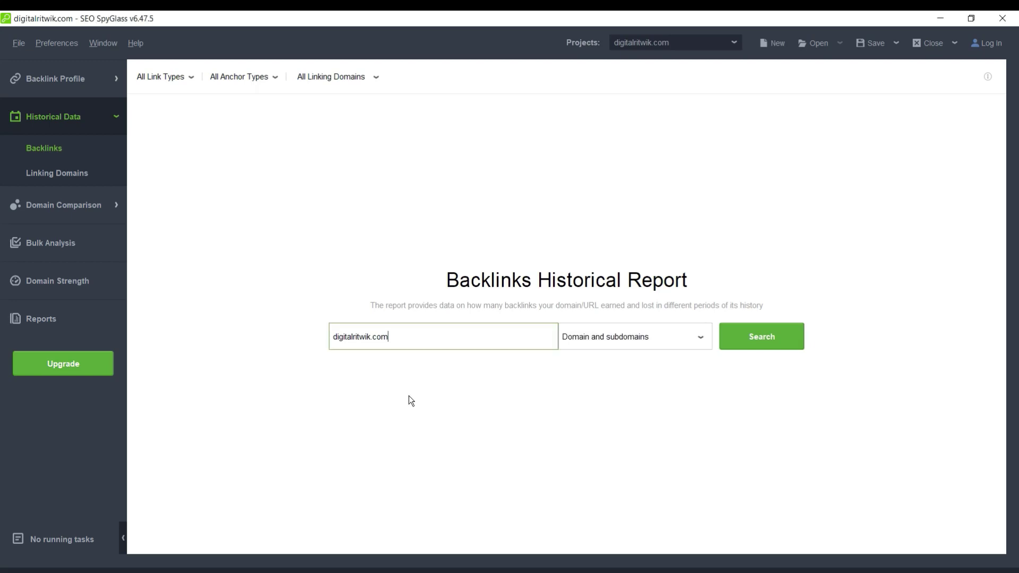
Look over the domain entry fields for Domain Comparison and cancel without entering any domains
click(88, 207)
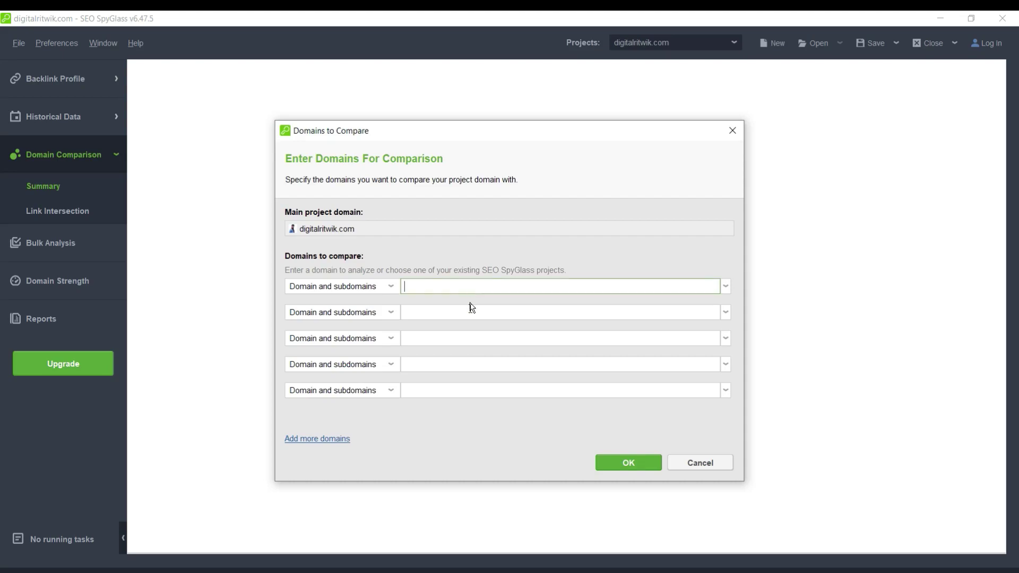
click(473, 345)
click(460, 366)
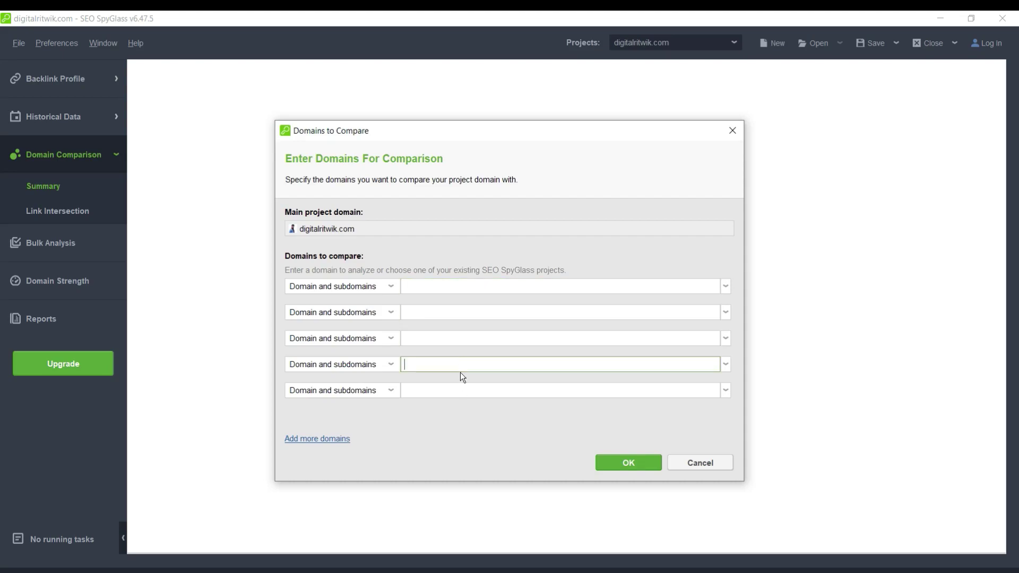
click(462, 390)
click(697, 467)
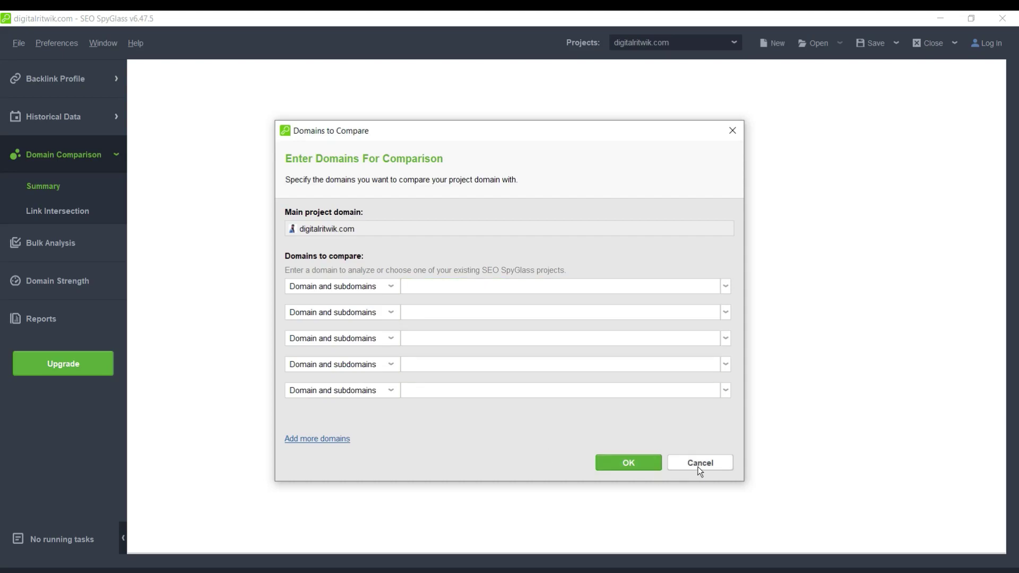
View the Bulk Analysis page and examine digitalritwik.com's Domain Strength report, including domain info, search engine indexing, backlinks and social popularity
click(78, 254)
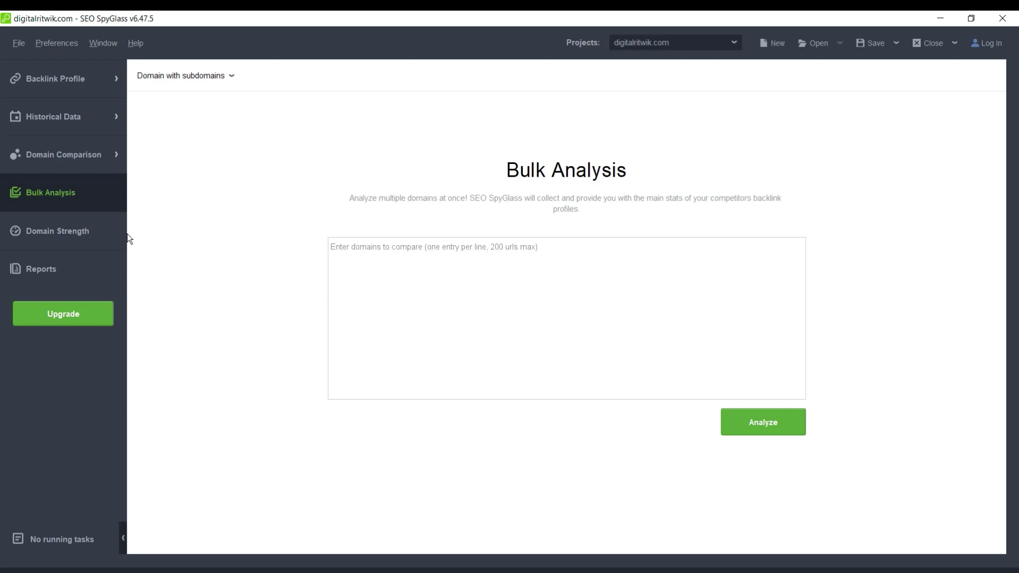
click(93, 240)
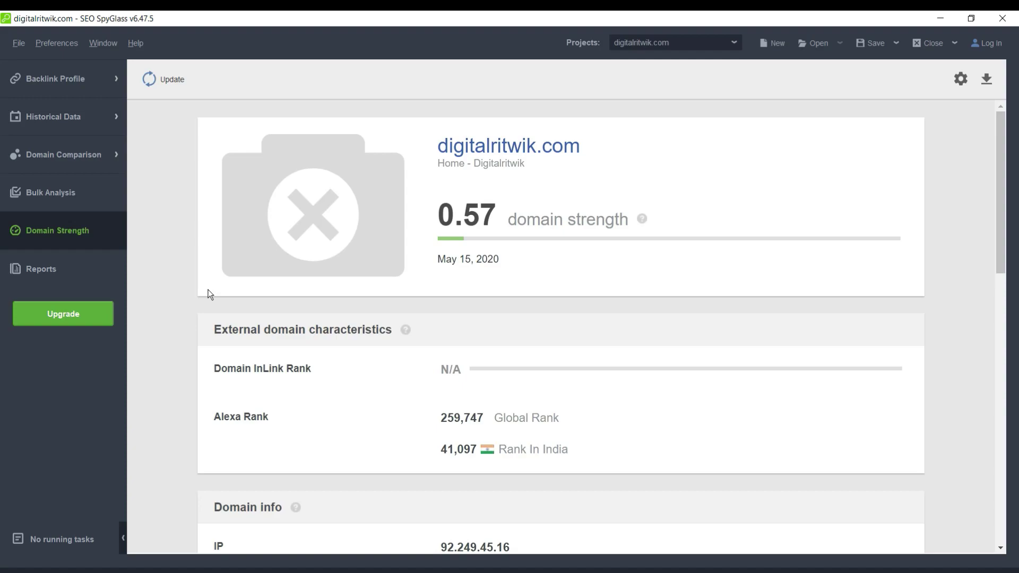
scroll(559, 227, down, 5)
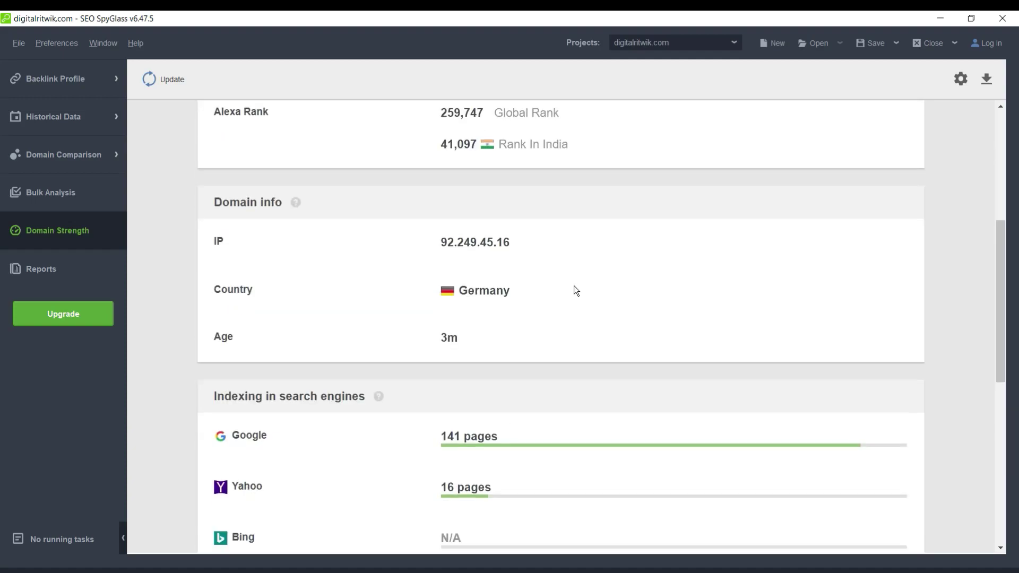
scroll(515, 345, down, 3)
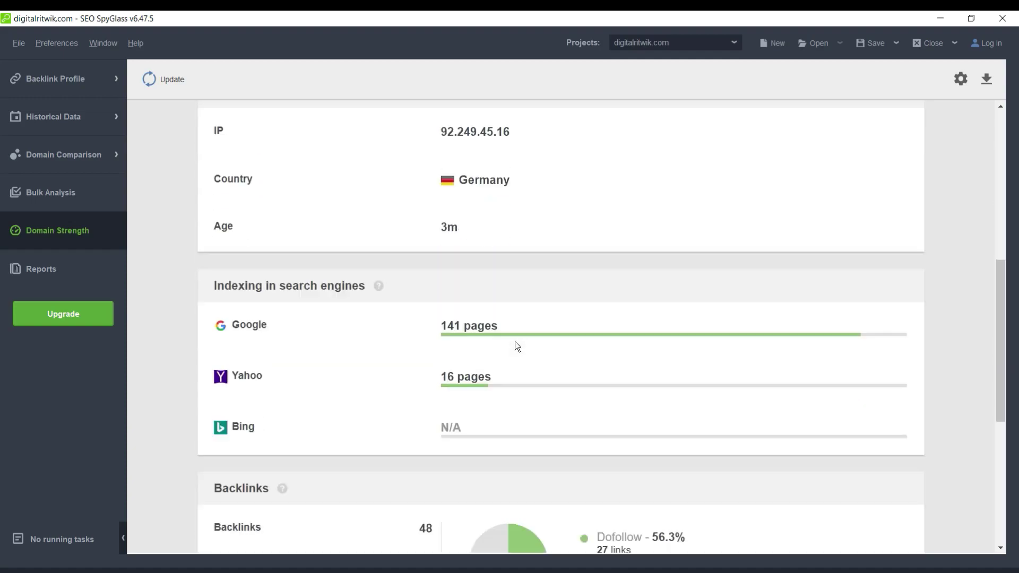
scroll(512, 344, down, 6)
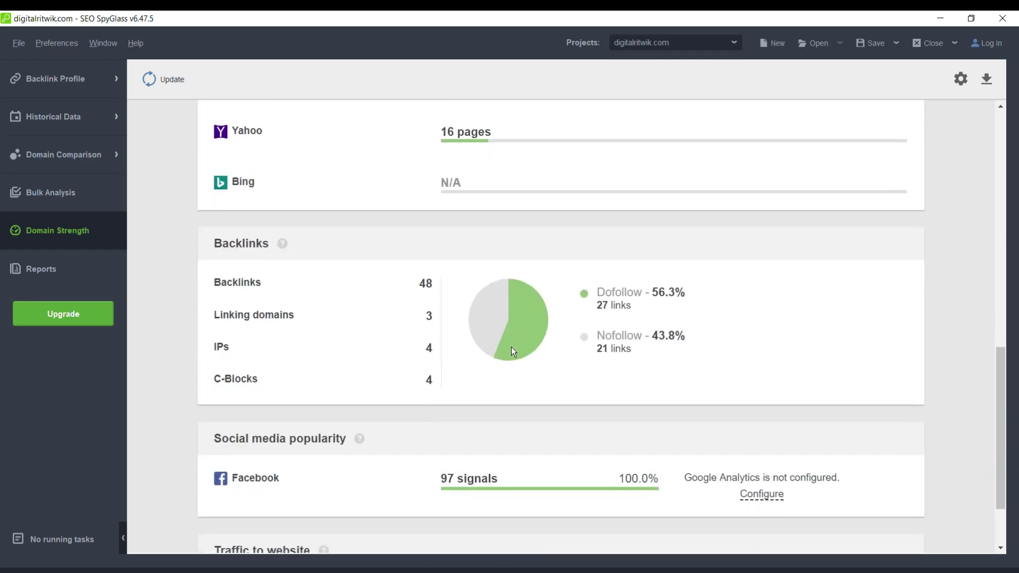